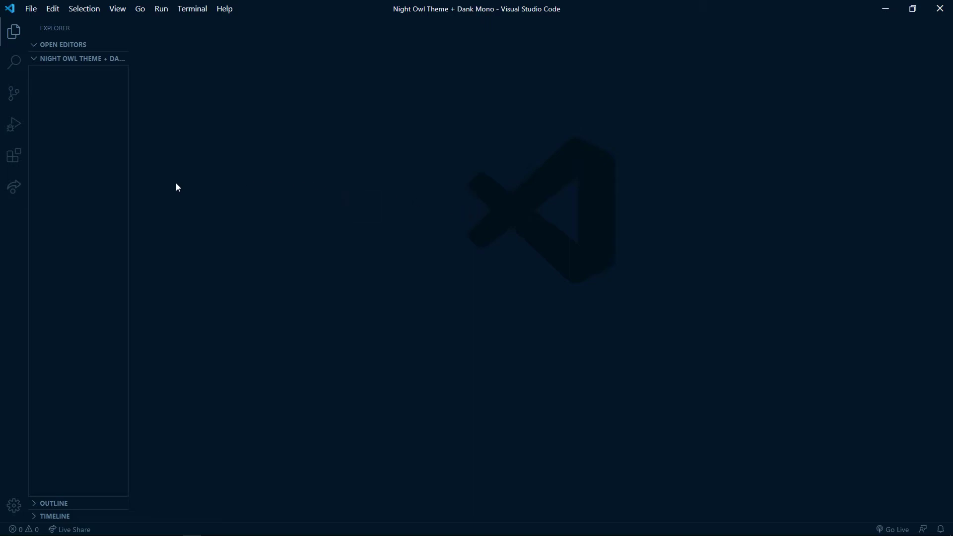
Step: Apply Night Owl as the colour theme from the Night Owl extension page
click(14, 156)
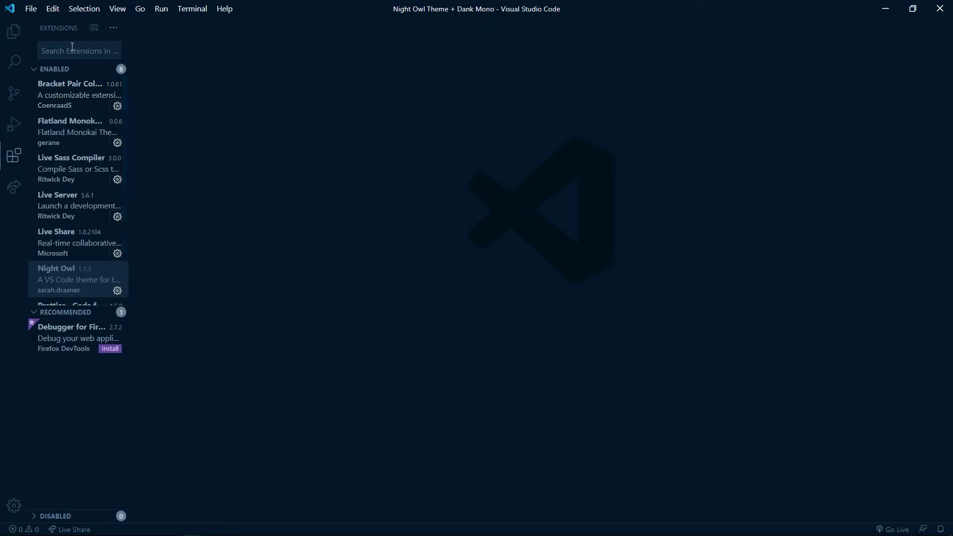
text(night owl)
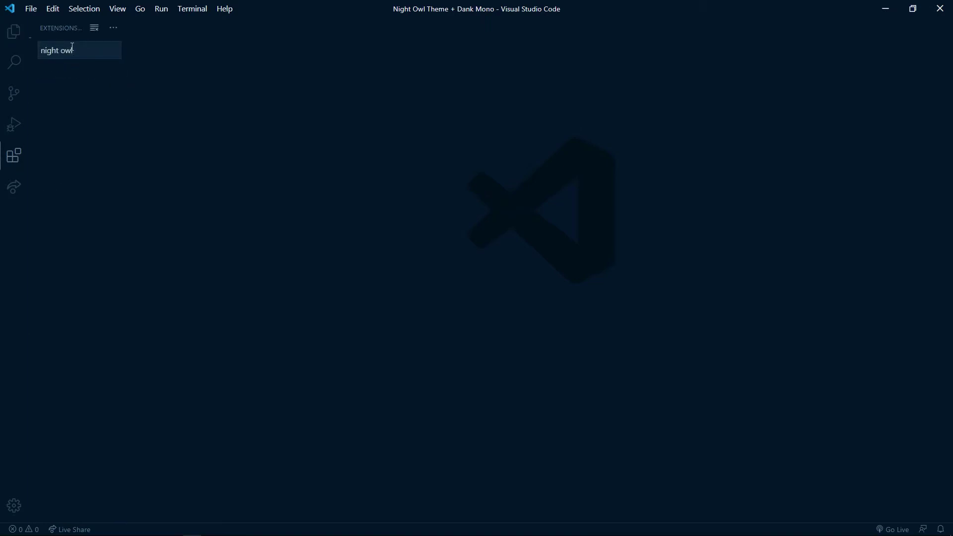
click(64, 71)
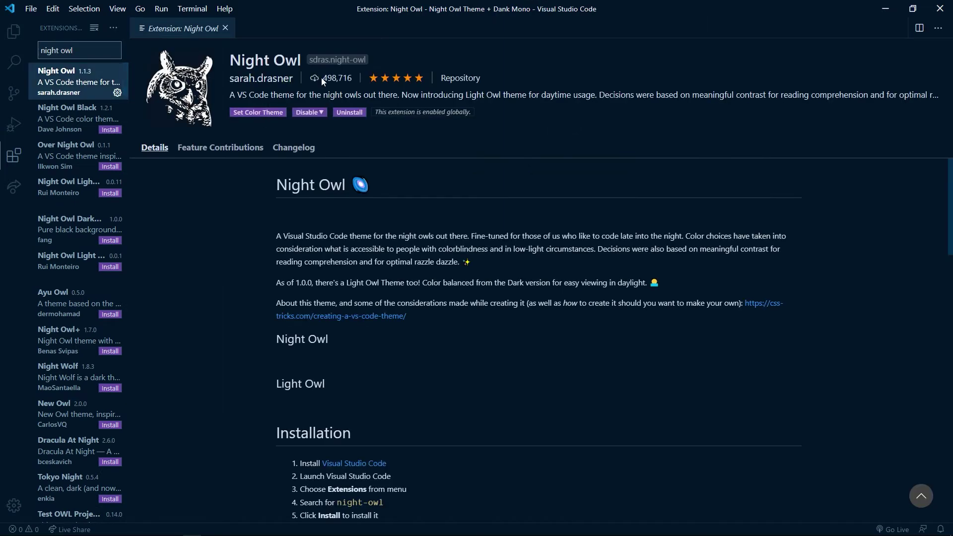
click(257, 112)
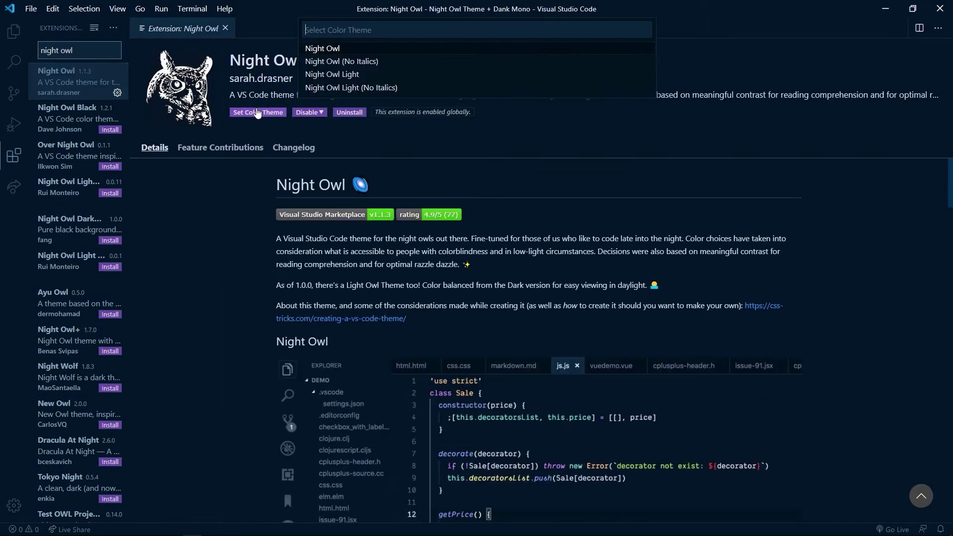
click(334, 51)
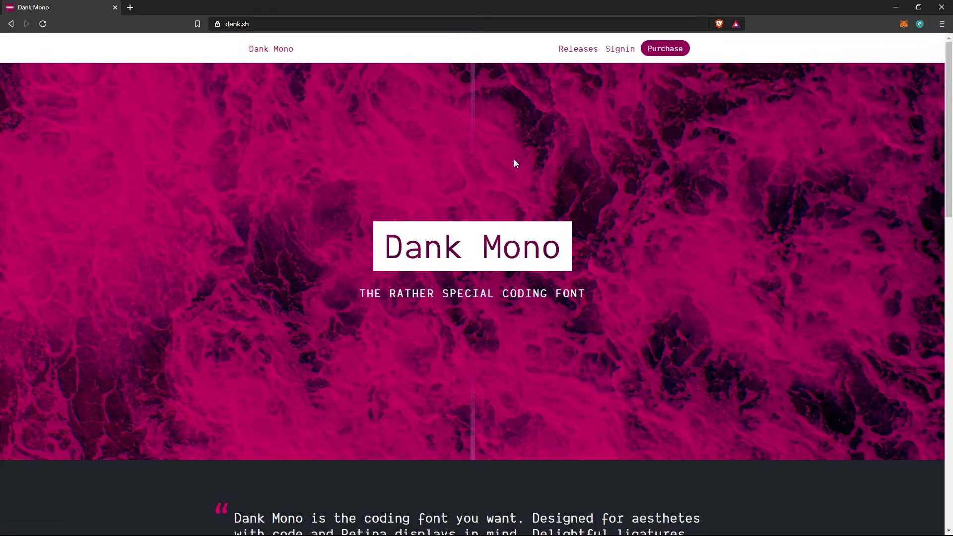
scroll(515, 157, down, 4)
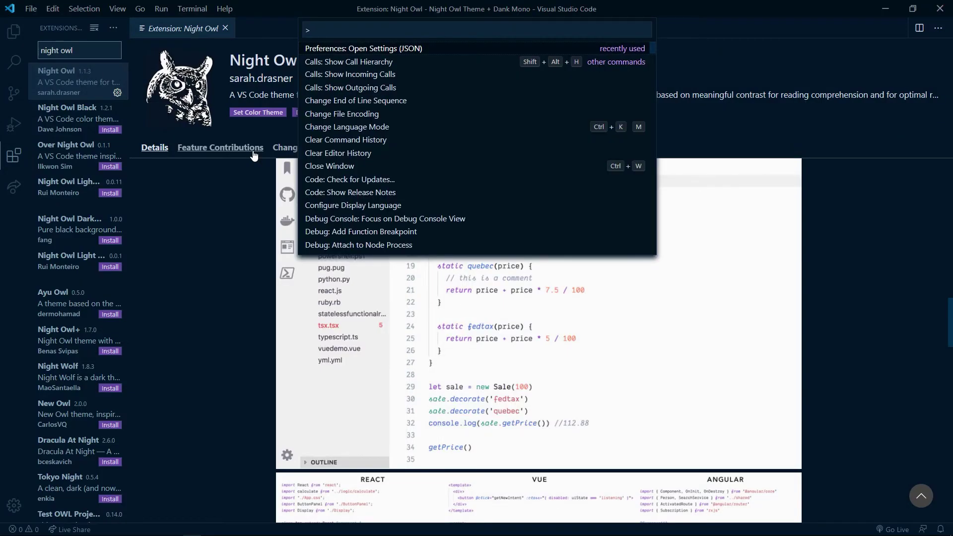
text(pen)
Step: Open settings.json and highlight the Dank Mono editor.fontFamily and editor.fontLigatures lines
key(Return)
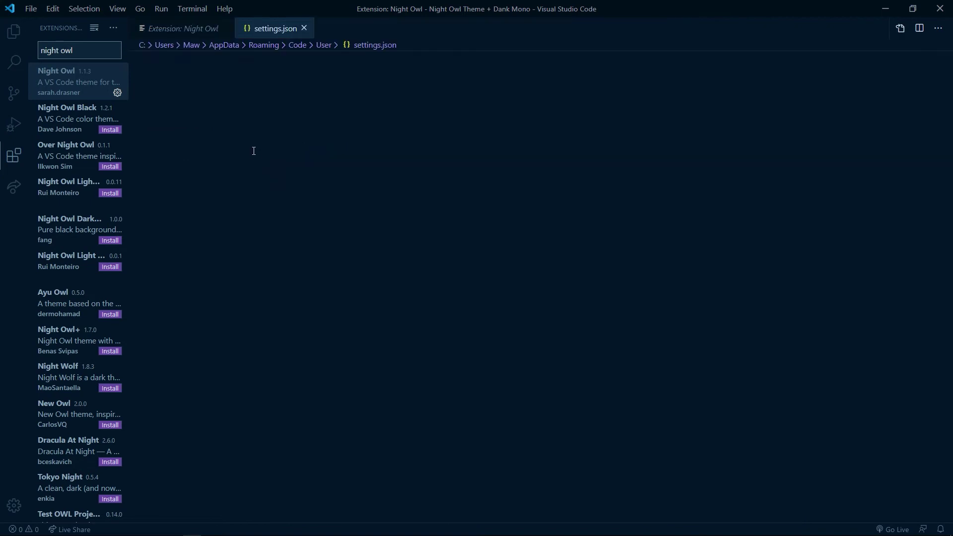
drag(340, 107, 168, 82)
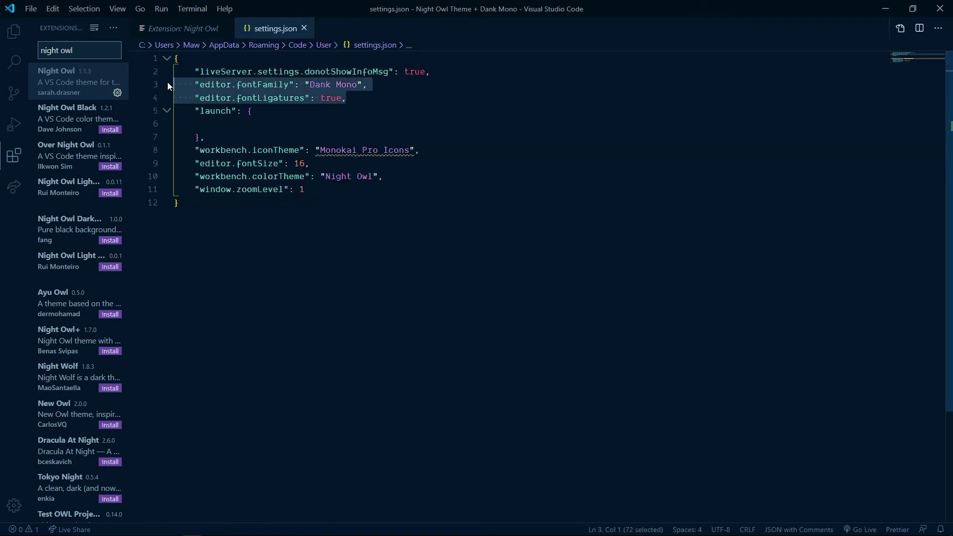
click(354, 103)
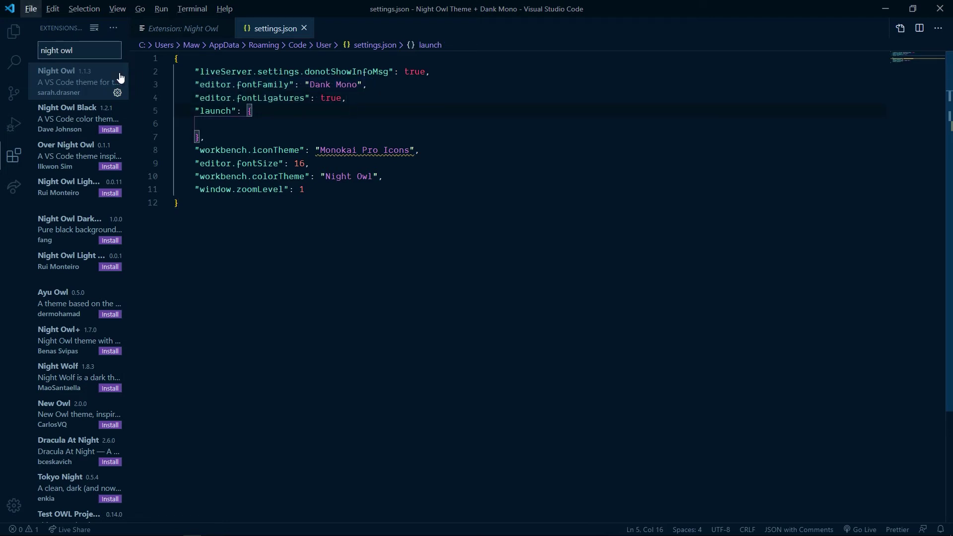
key(ctrl+equal)
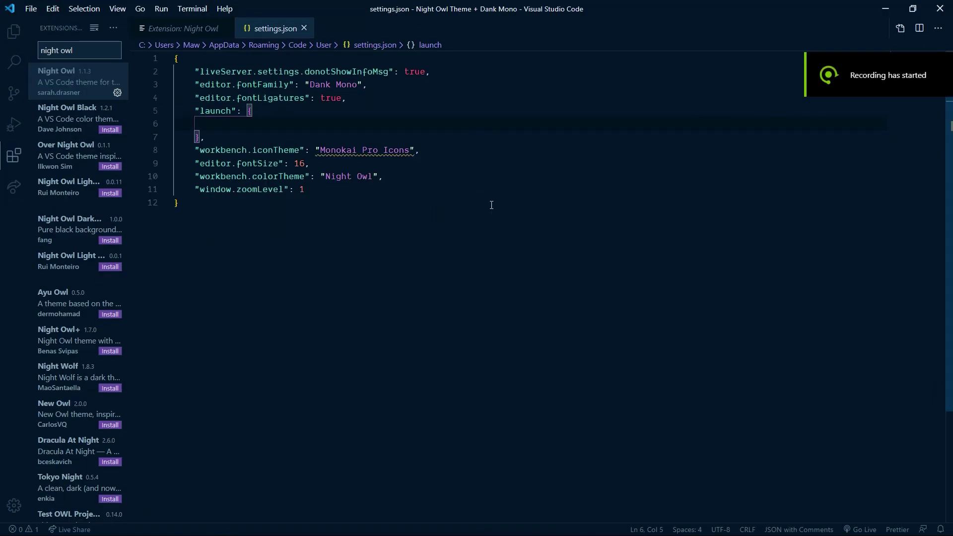
key(ctrl+comma)
Step: Keep 'Dank Mono' in Editor: Font Family and return to settings.json
click(417, 345)
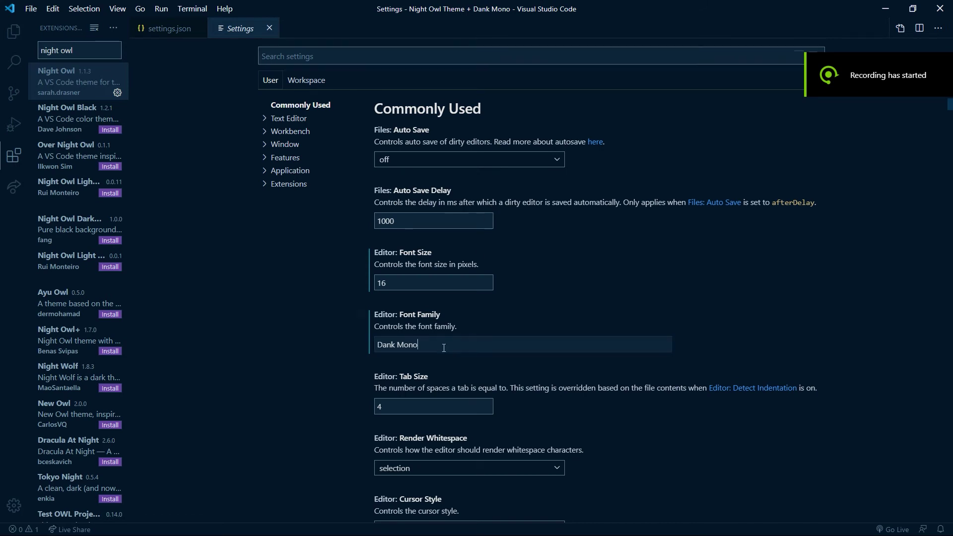
key(ctrl+a)
text(Dank Mono)
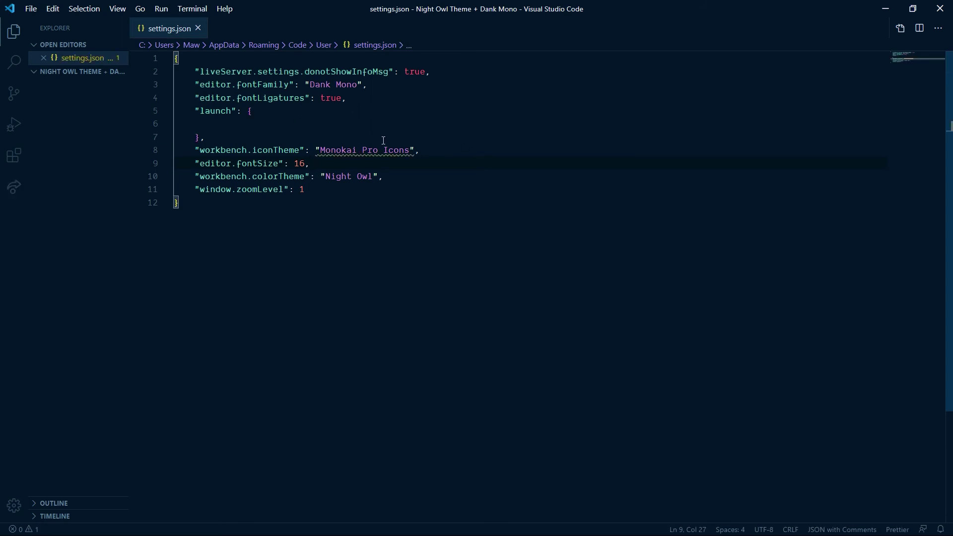
click(427, 235)
Step: Create a new file named index.html in the project folder
right_click(108, 169)
click(108, 169)
text(index.html)
key(Return)
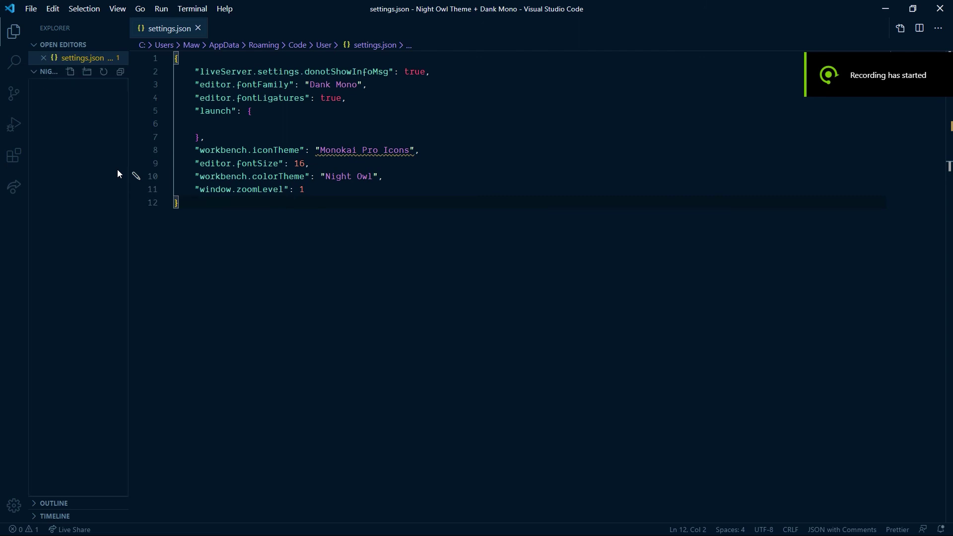
text(!)
Step: Expand the HTML boilerplate and add an h1 reading 'Hello World :)' in the body
key(Tab)
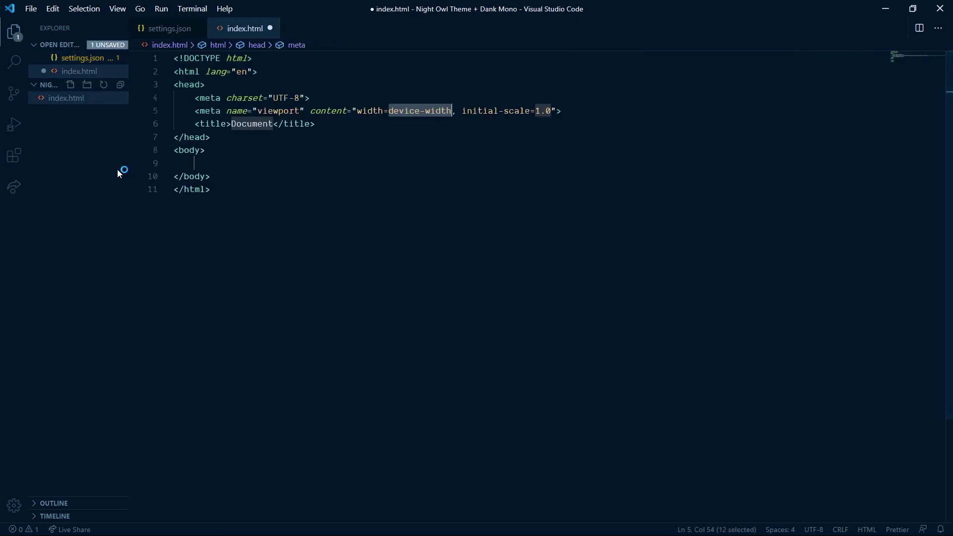
text(h)
key(ctrl+z)
key(Tab)
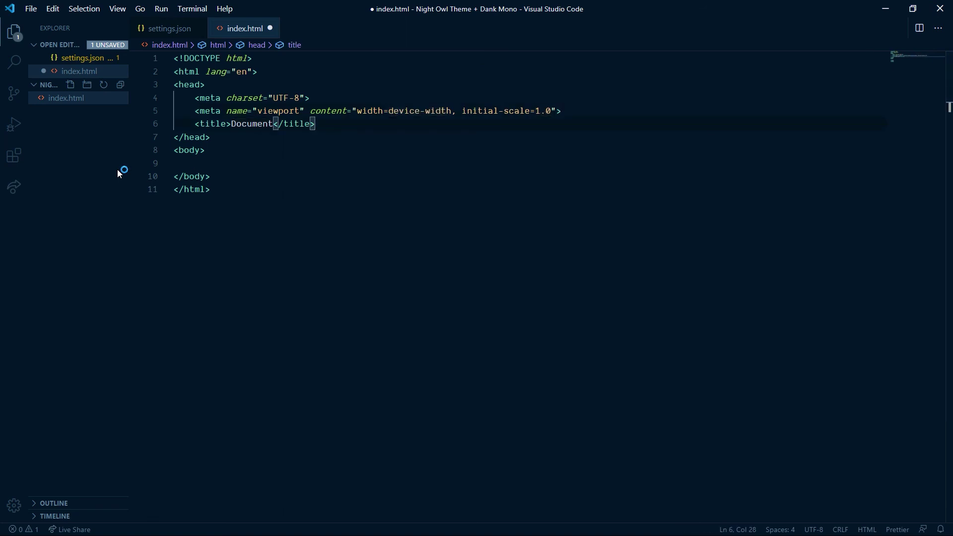
key(Tab)
text(h1)
key(Tab)
text(H)
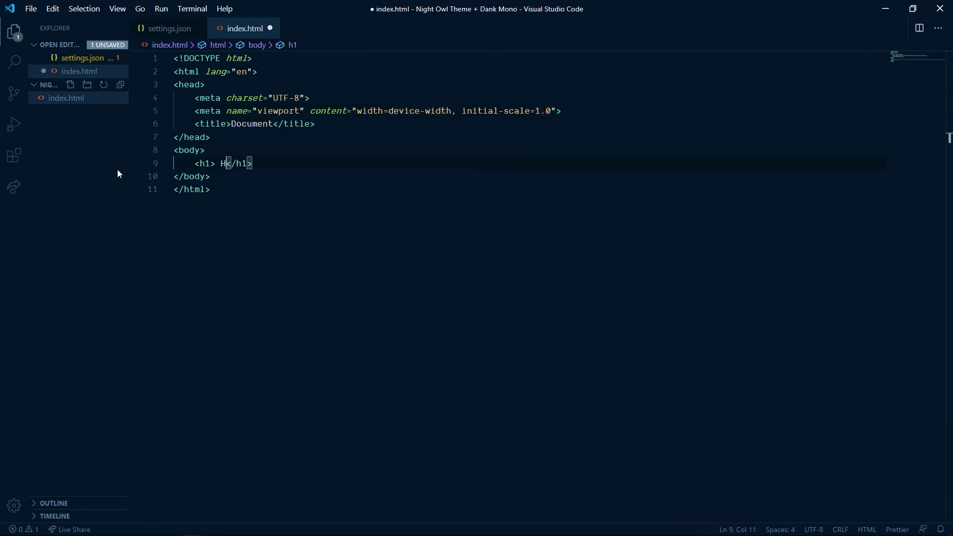
text(ello World :)
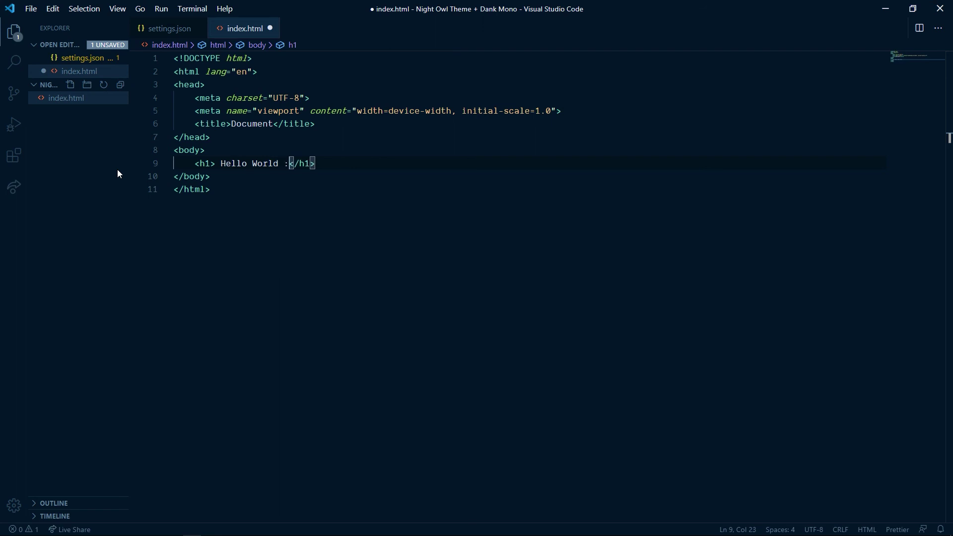
text())
key(Down)
key(Down)
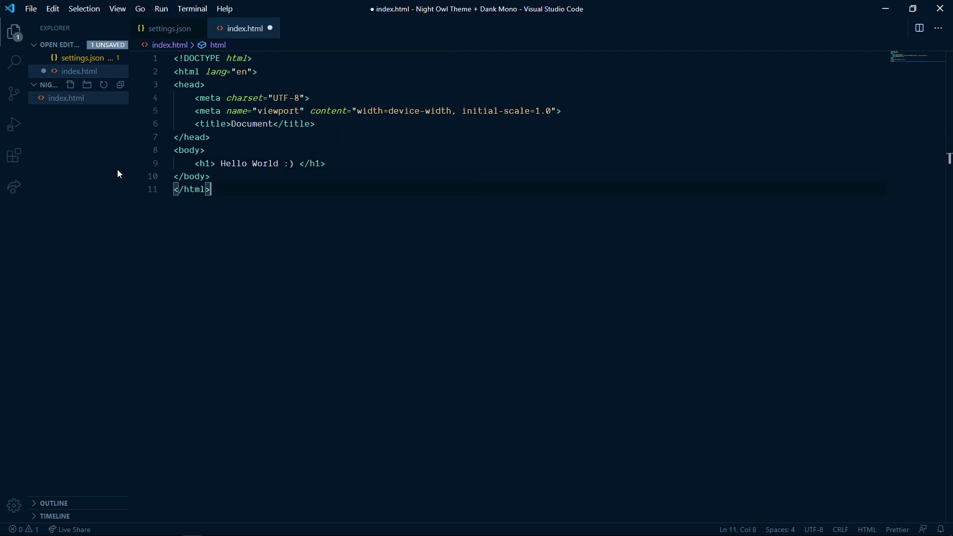